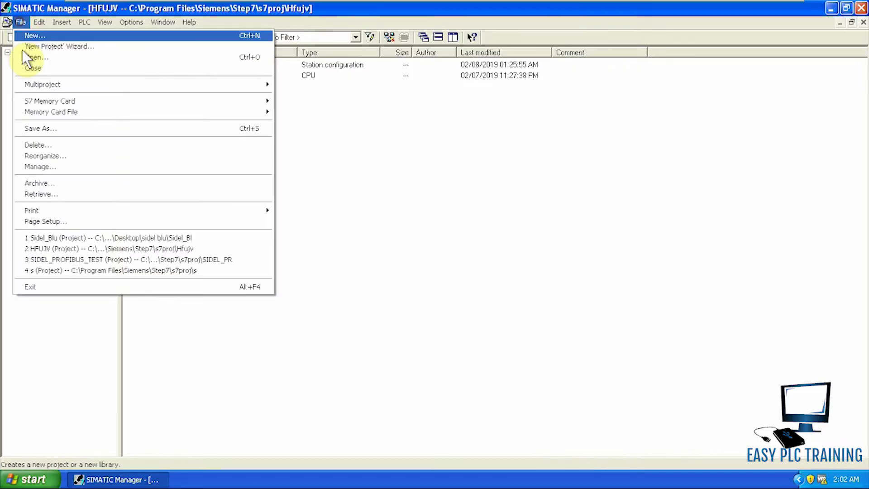
# - Close the open HFUJV project and create a new project named "backup" in the default storage location
pyautogui.click(23, 66)
pyautogui.click(8, 23)
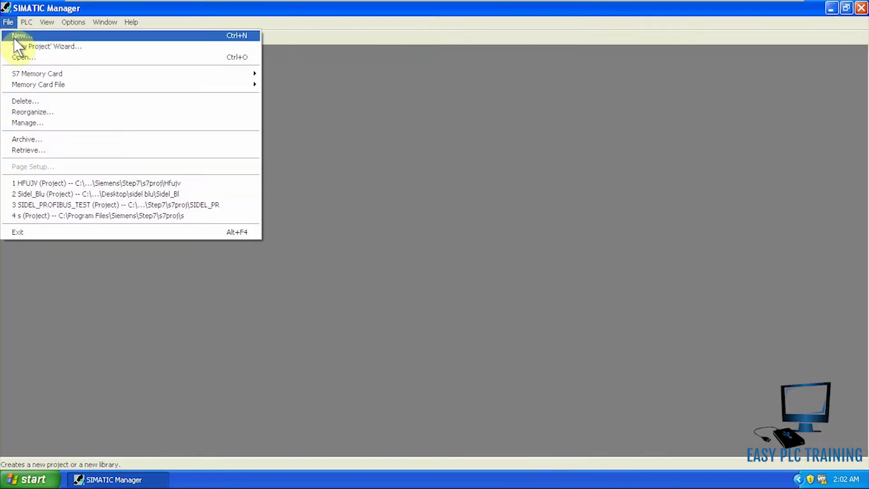
pyautogui.click(179, 43)
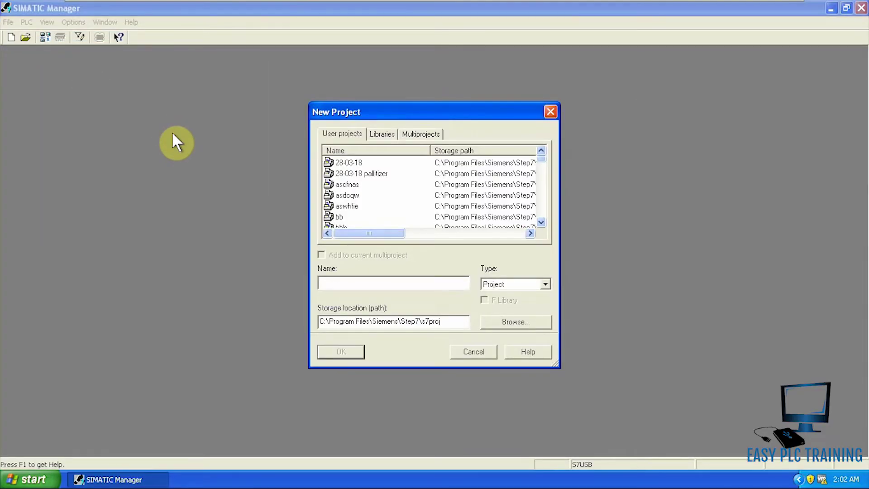
pyautogui.write('backup')
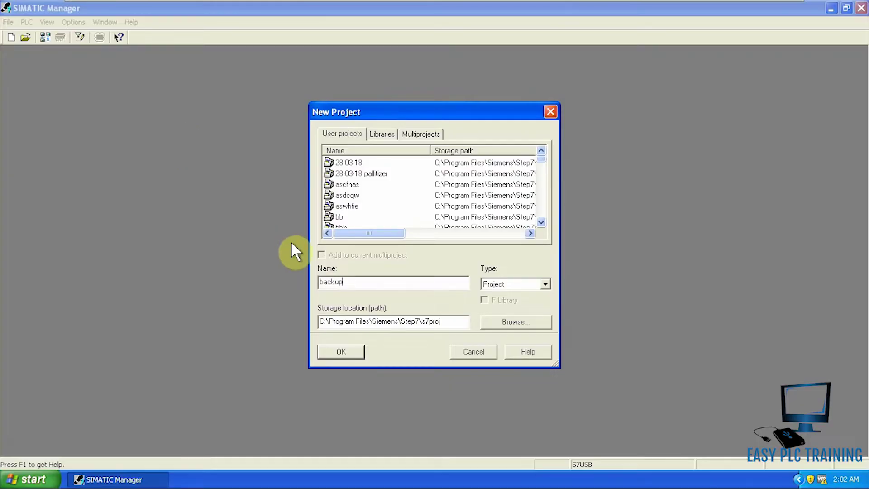
pyautogui.click(337, 354)
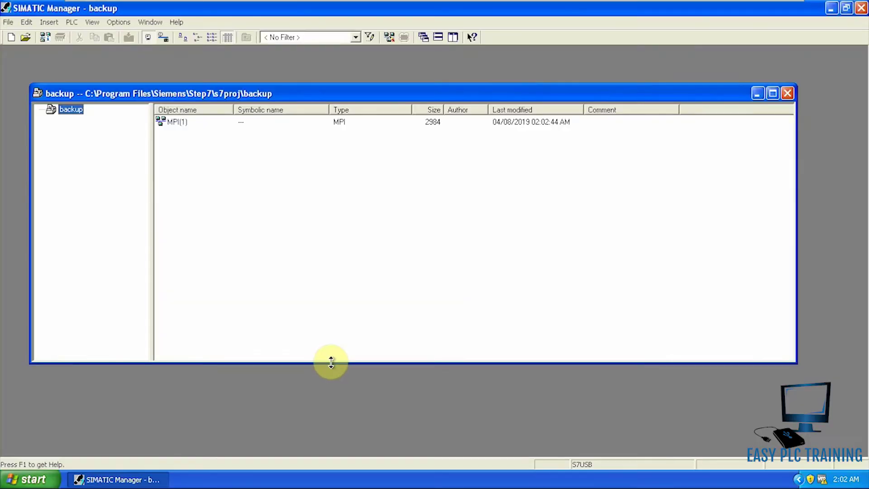
# - Try to upload the station to the PG and update the list of accessible nodes
pyautogui.click(73, 22)
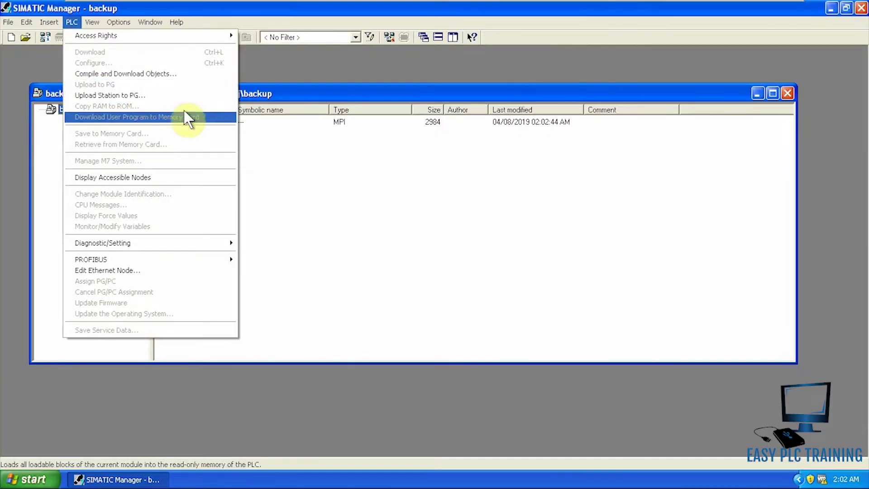
pyautogui.click(194, 96)
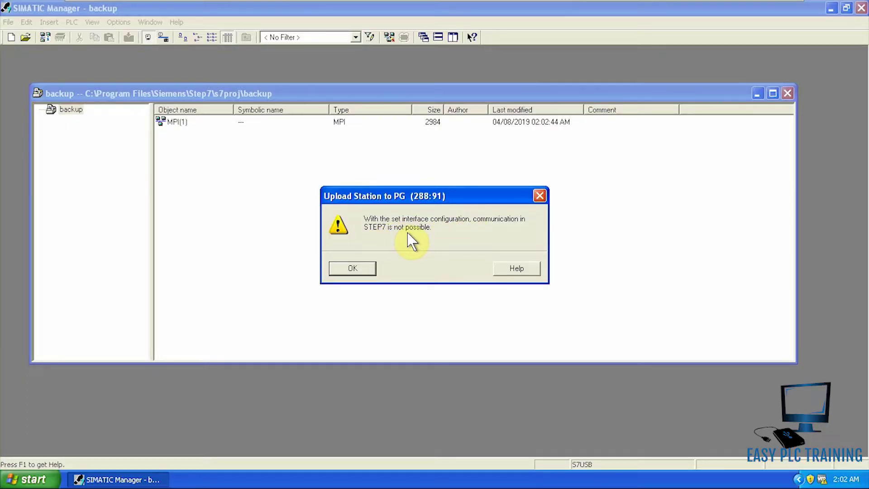
pyautogui.click(367, 270)
pyautogui.click(434, 360)
pyautogui.click(365, 278)
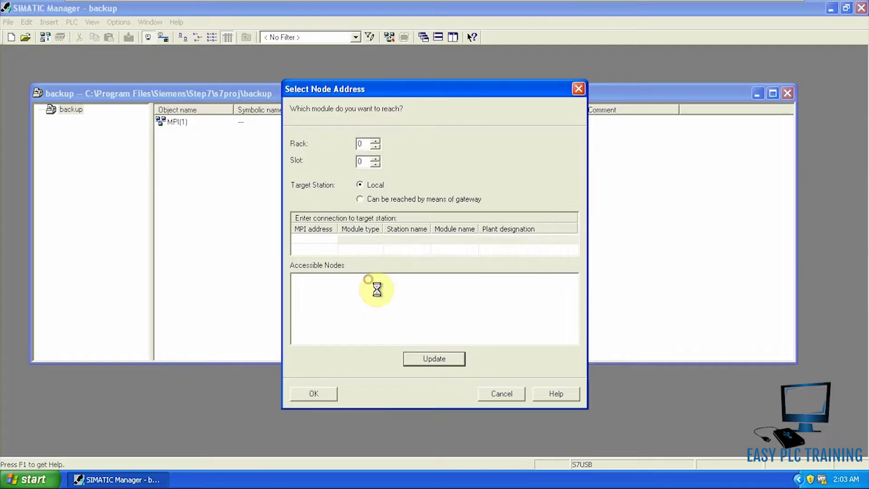
pyautogui.click(498, 394)
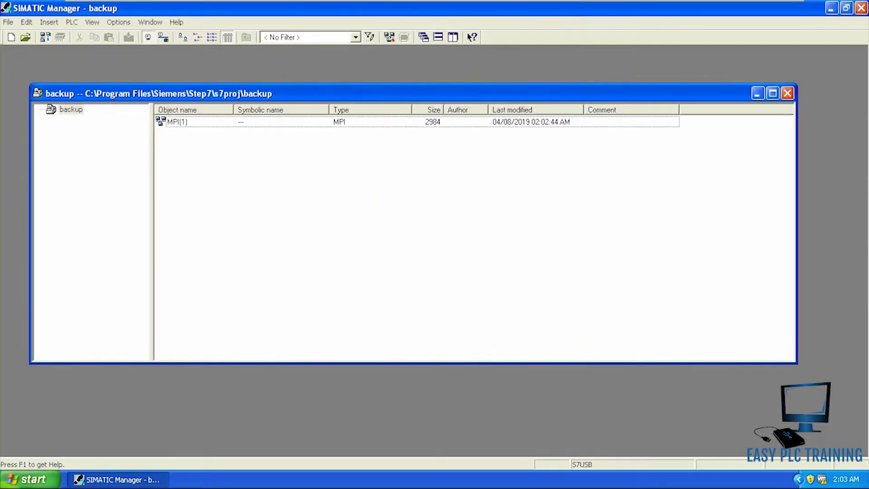
# - In the Windows Control Panel, set the PG/PC interface for S7ONLINE (STEP 7) to PC Adapter USB A2(MPI)
pyautogui.click(28, 478)
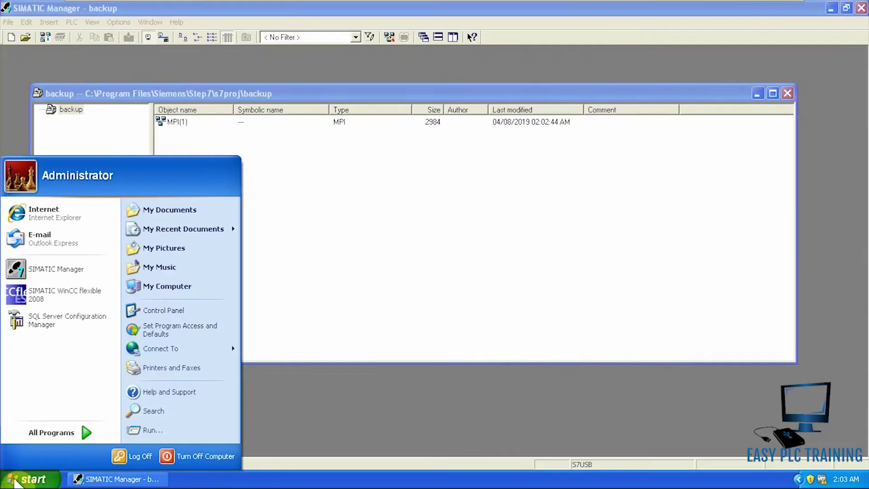
pyautogui.click(178, 310)
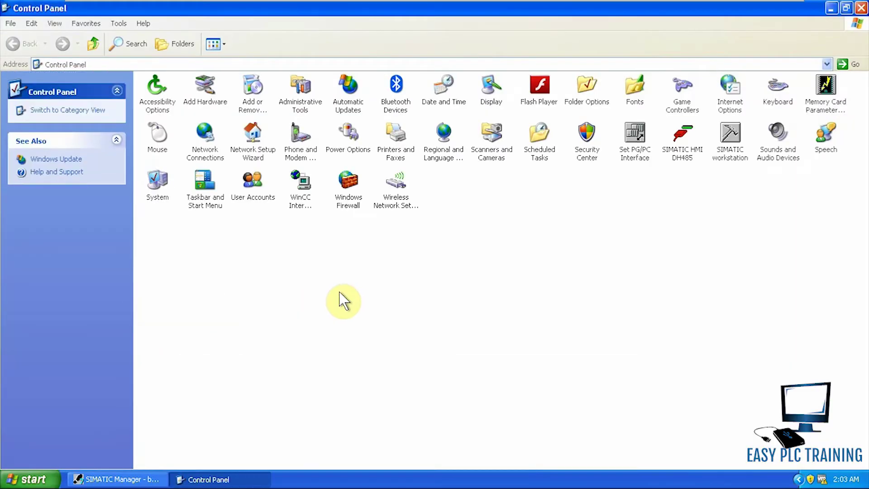
pyautogui.click(635, 156)
pyautogui.doubleClick(634, 140)
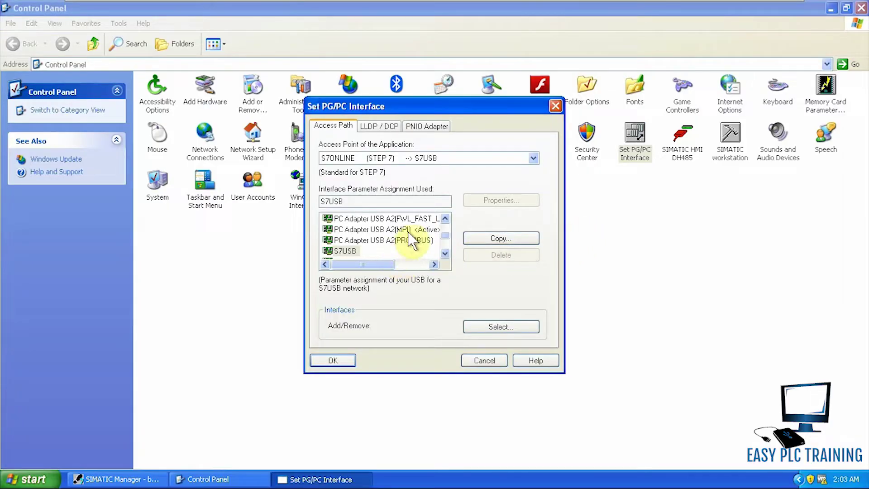
pyautogui.click(390, 230)
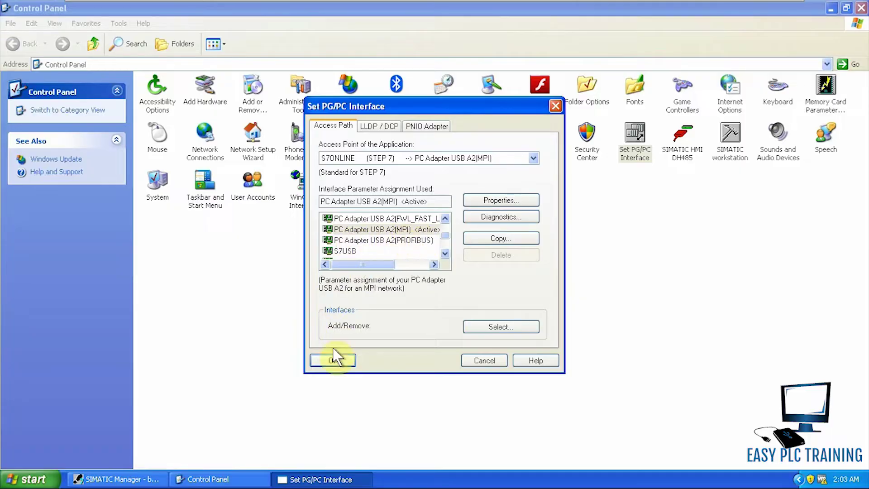
pyautogui.click(333, 360)
pyautogui.click(384, 280)
# - Switch back to SIMATIC Manager and upload the station to the PG from the CPU 414-2 DP at MPI address 2
pyautogui.click(150, 477)
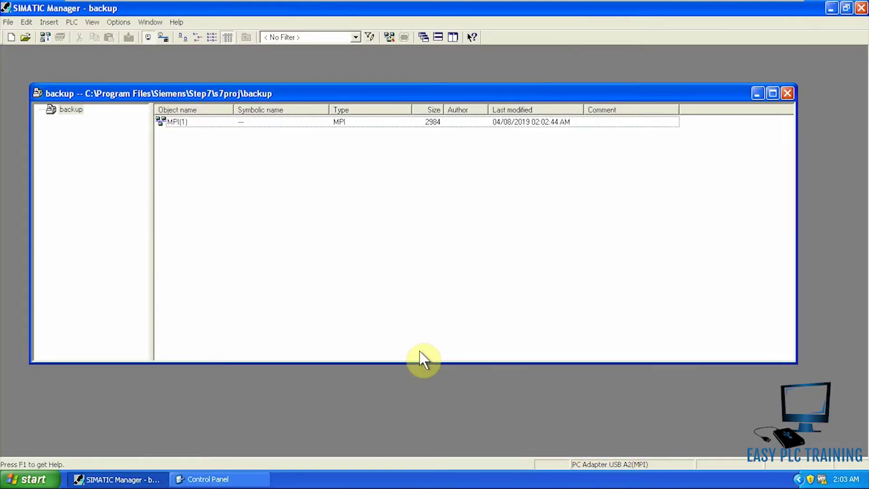
pyautogui.click(221, 162)
pyautogui.click(71, 22)
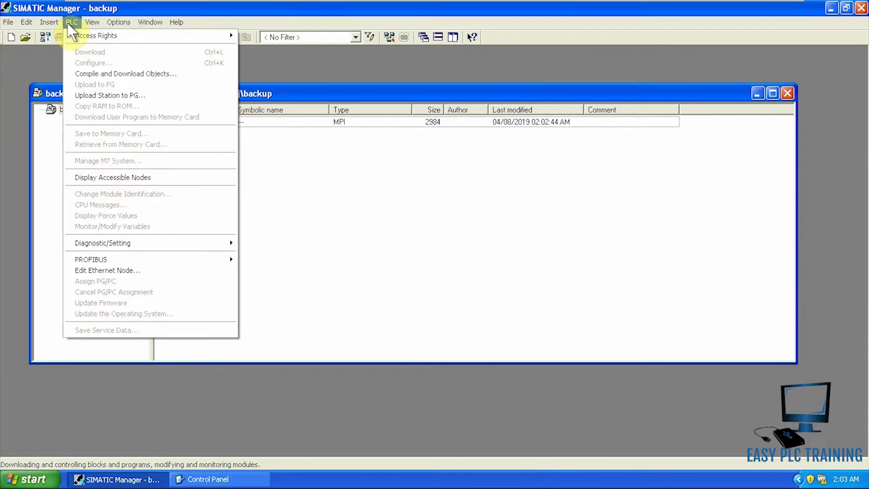
pyautogui.click(209, 96)
pyautogui.click(428, 360)
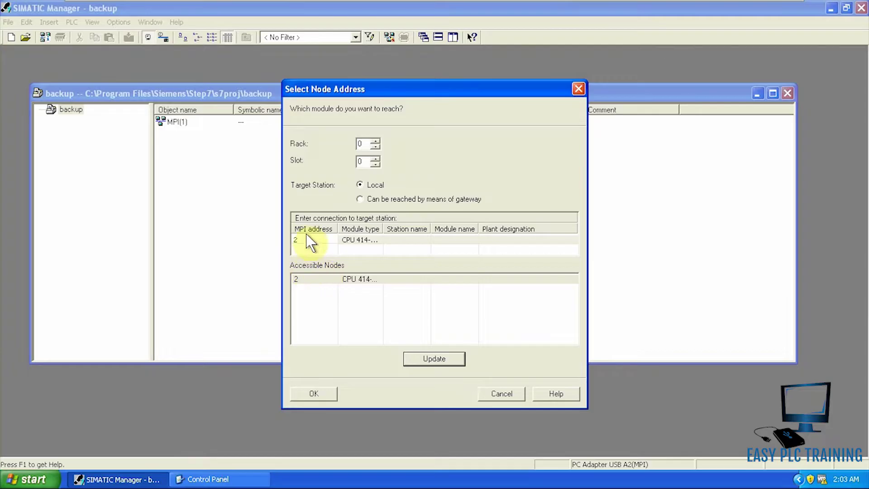
pyautogui.moveTo(383, 229); pyautogui.dragTo(430, 232)
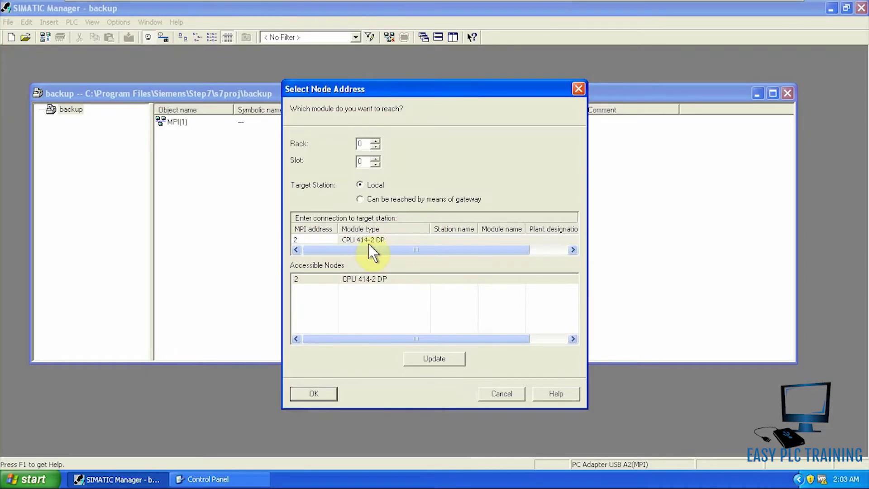
pyautogui.click(393, 242)
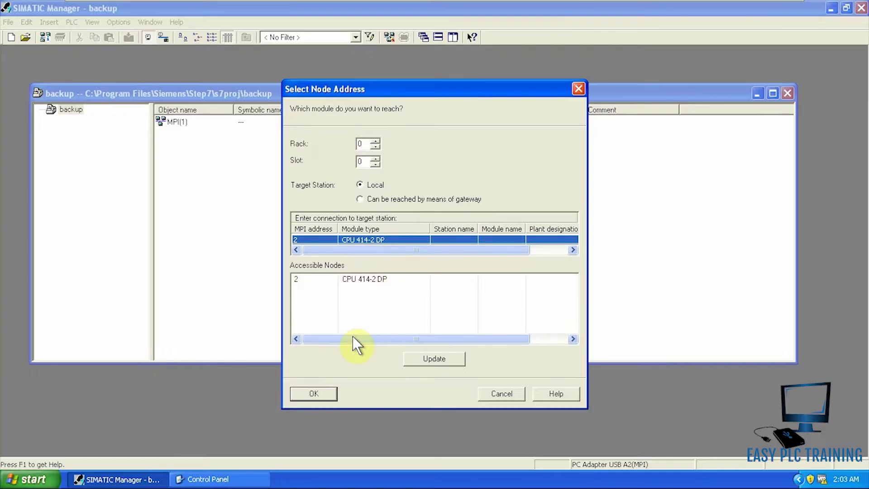
pyautogui.click(328, 394)
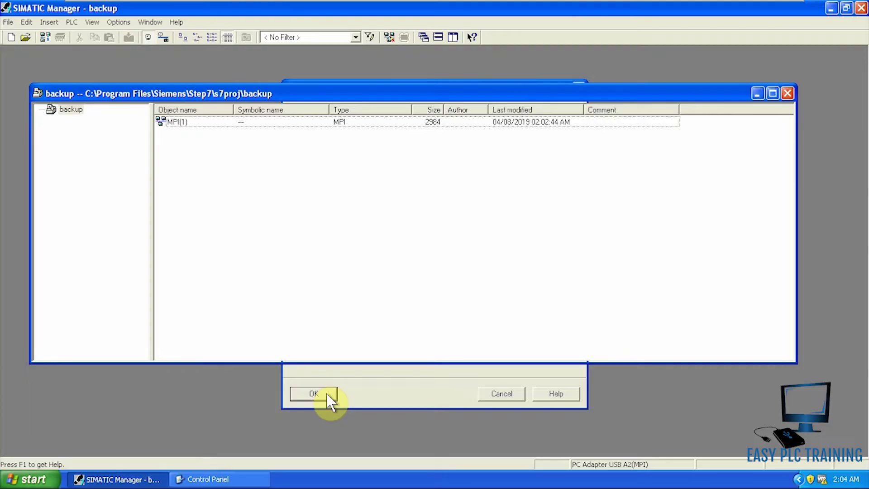
pyautogui.click(326, 394)
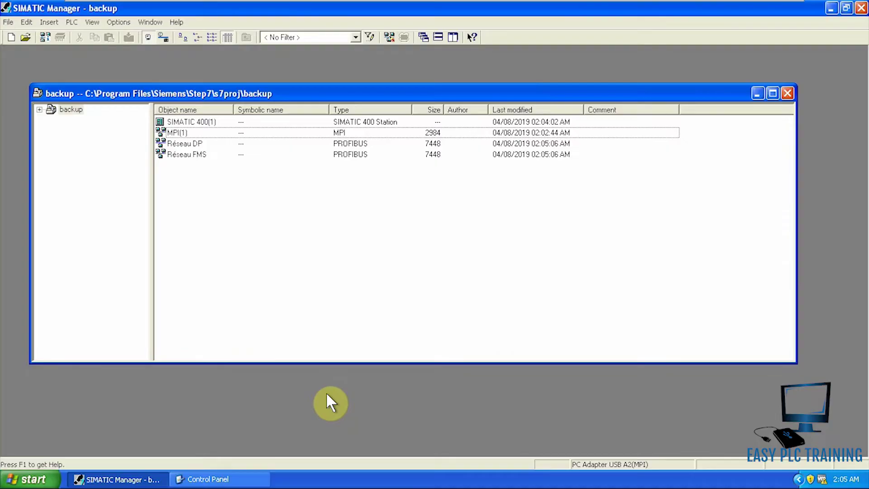
# - Expand the uploaded SIMATIC 400(1) station down to S7 Program(1) and open its Blocks folder
pyautogui.click(39, 109)
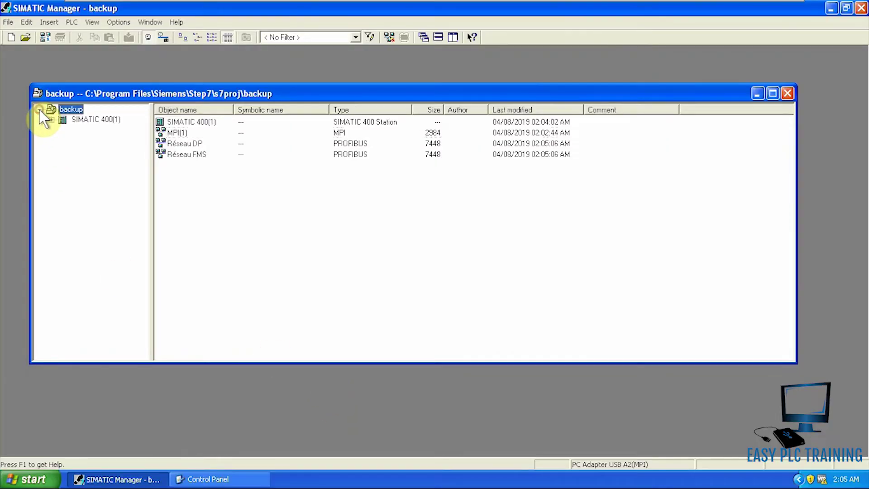
pyautogui.click(52, 120)
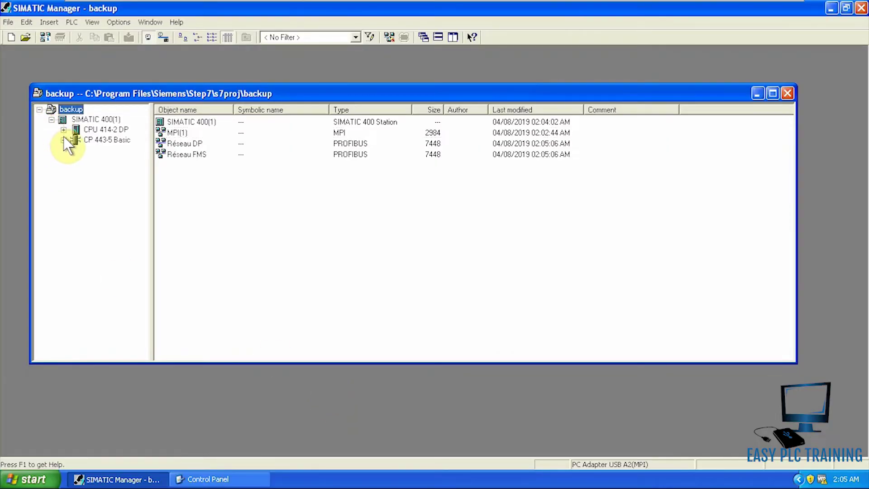
pyautogui.click(64, 130)
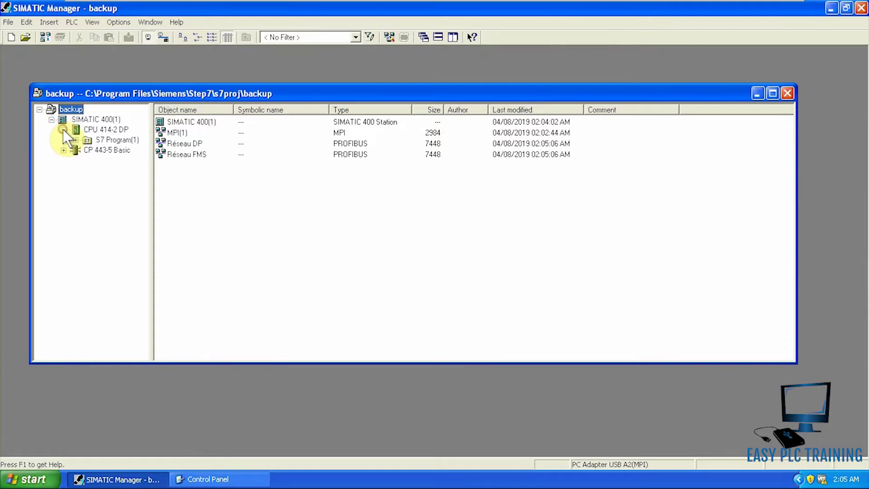
pyautogui.click(75, 140)
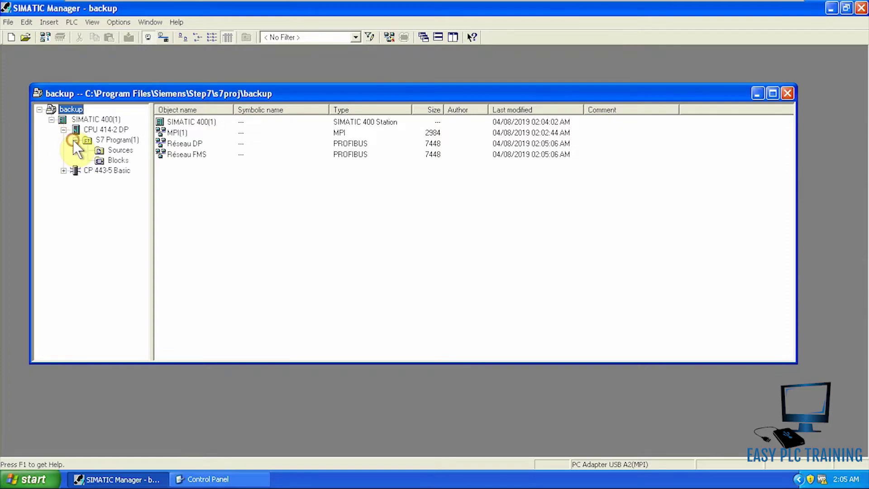
pyautogui.click(98, 160)
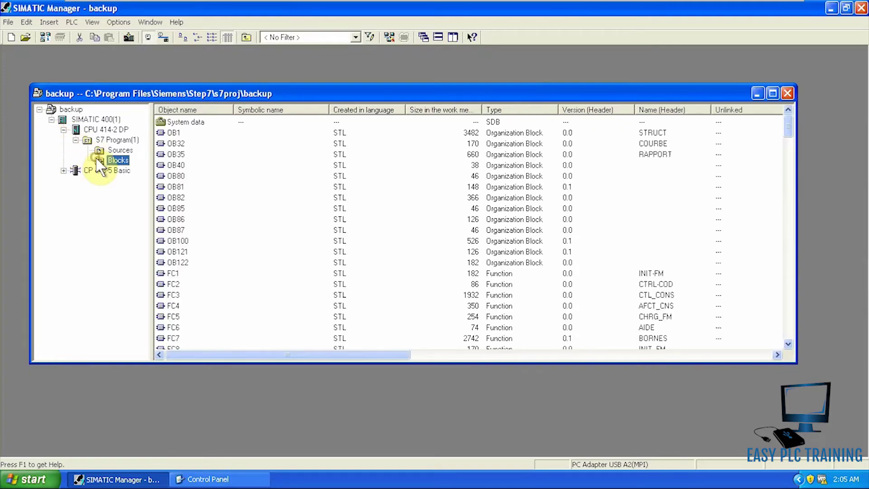
# - Maximize the backup project window and show its blocks as a compact list instead of with details
pyautogui.doubleClick(211, 94)
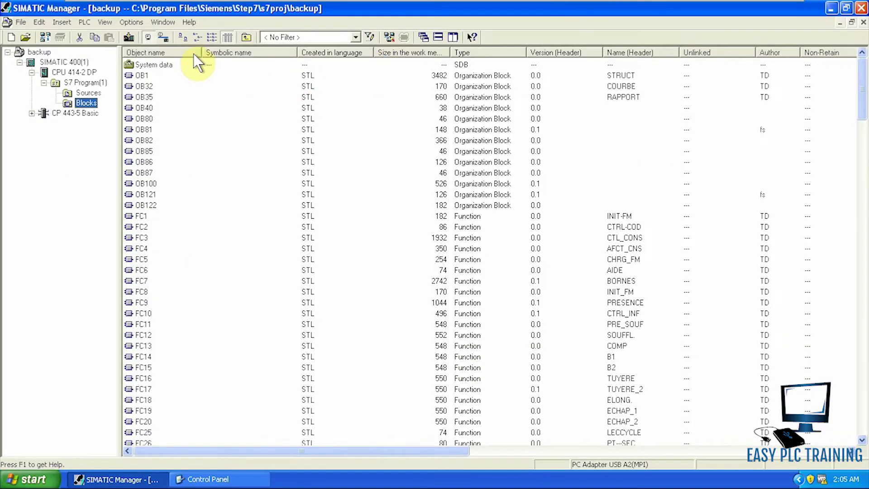
pyautogui.click(196, 39)
pyautogui.click(259, 302)
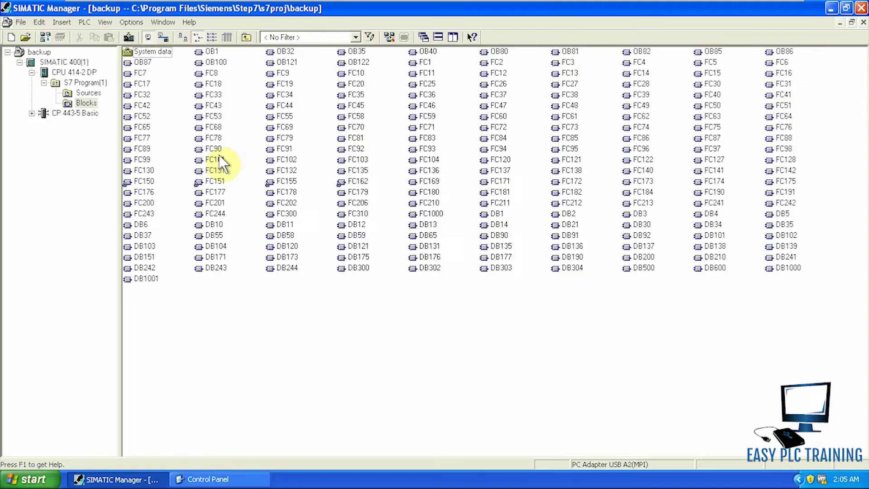
# - Compare the blocks in the CPU's online view with those in the offline project
pyautogui.click(165, 38)
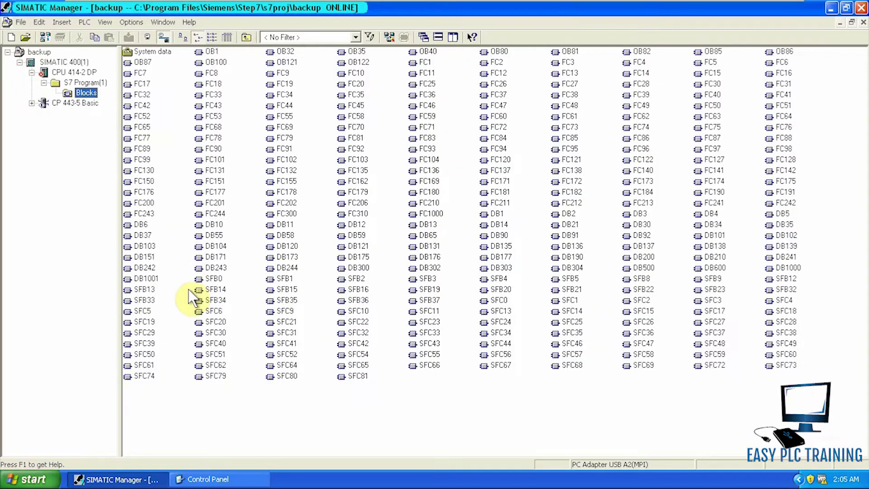
pyautogui.click(199, 391)
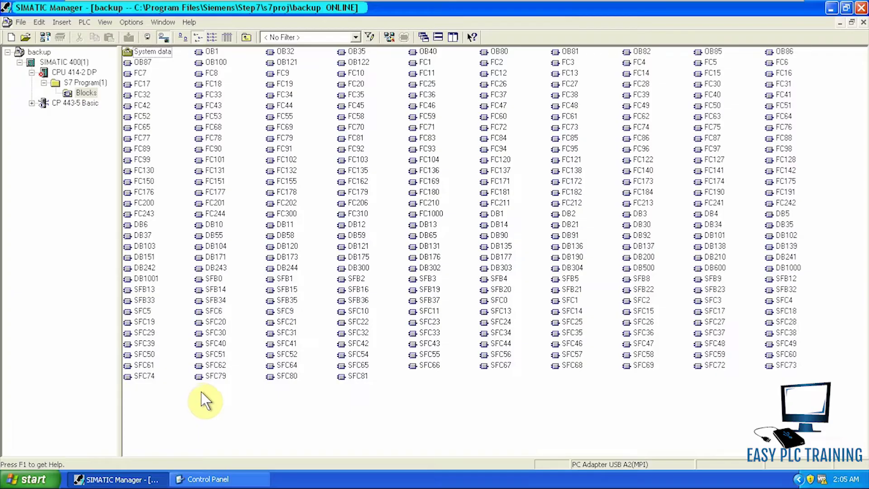
pyautogui.click(360, 376)
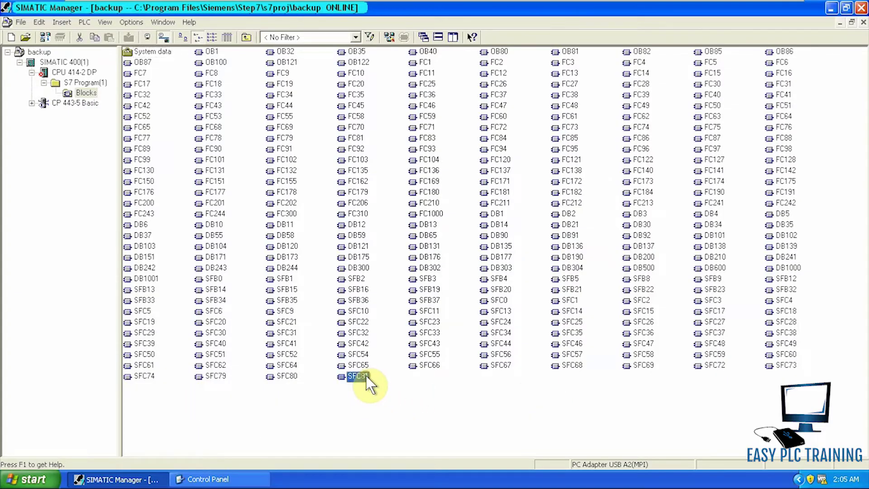
pyautogui.click(387, 426)
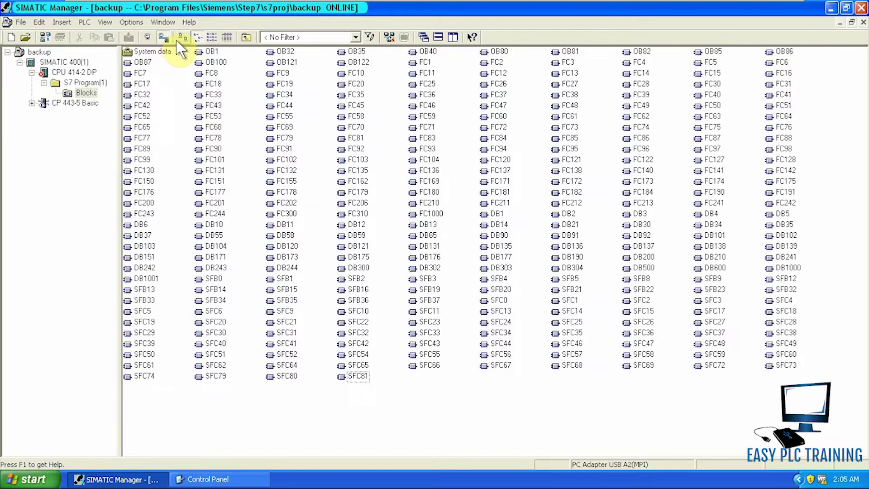
pyautogui.click(149, 38)
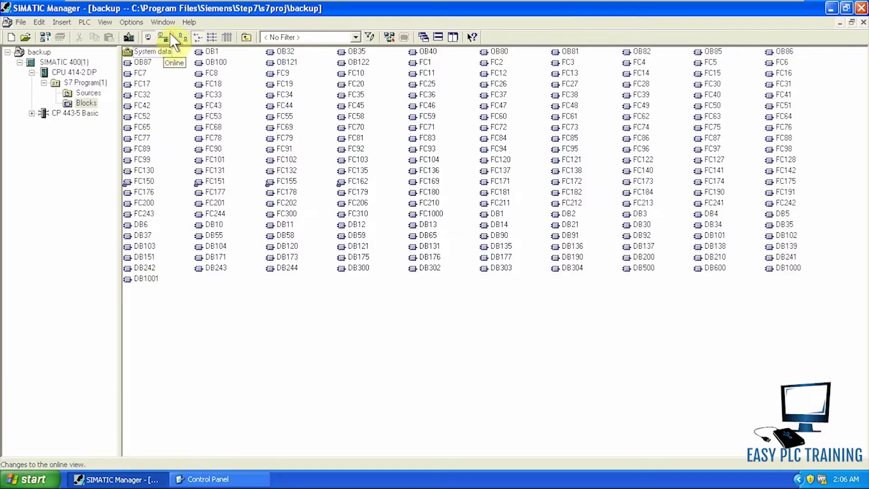
pyautogui.click(170, 34)
# - Restore the maximized project windows and close the online one, keeping only the offline backup window open
pyautogui.click(849, 22)
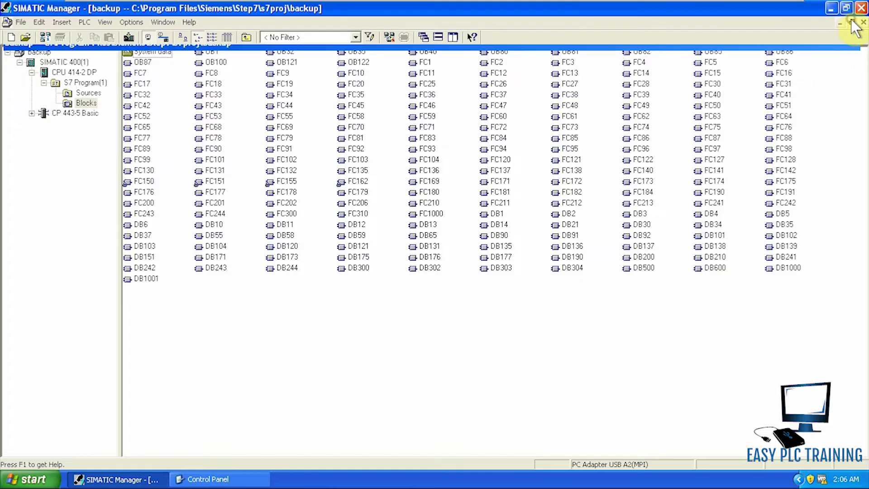
pyautogui.moveTo(404, 101); pyautogui.dragTo(394, 86)
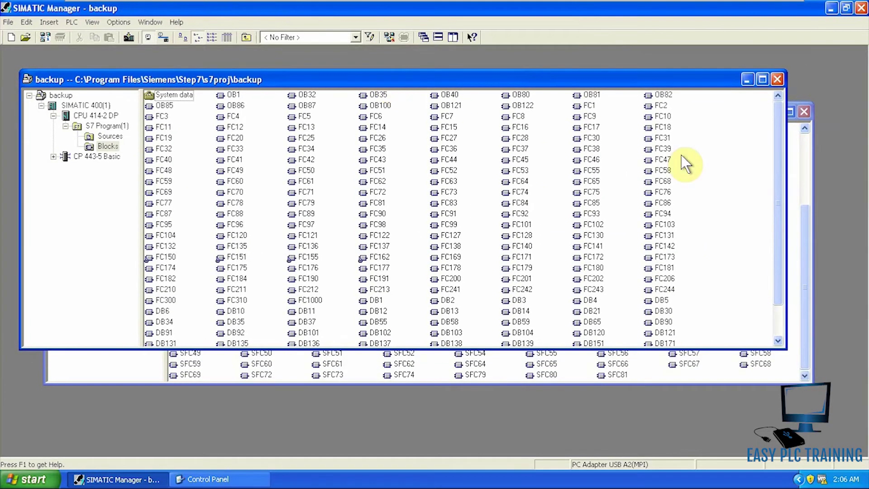
pyautogui.click(807, 109)
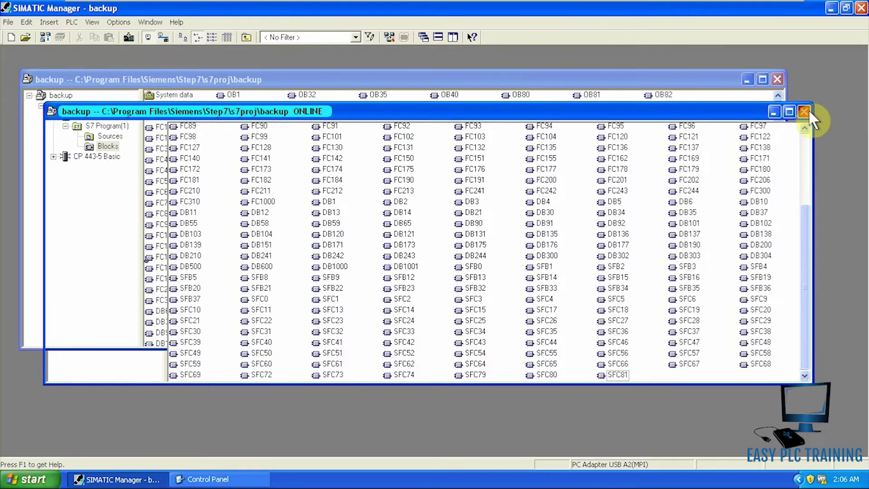
pyautogui.click(803, 111)
pyautogui.moveTo(304, 82); pyautogui.dragTo(287, 64)
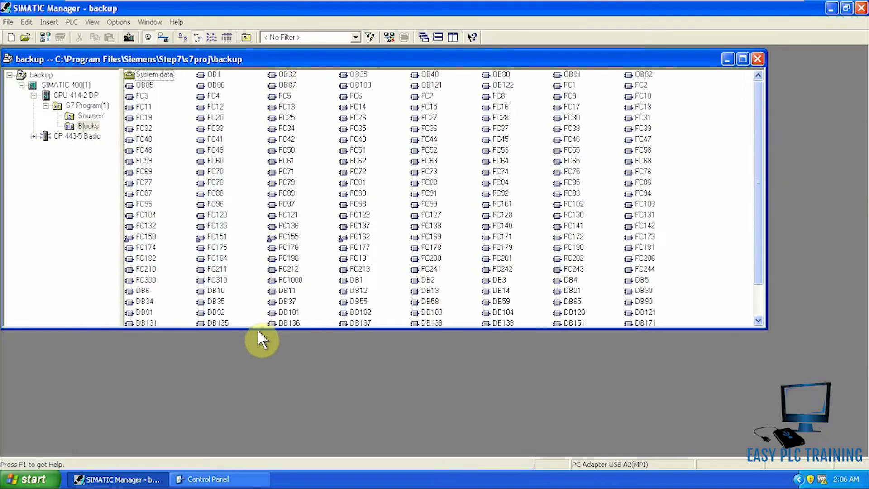
# - Enlarge the offline backup window, open the project's online view and enlarge that window too so more blocks fit
pyautogui.moveTo(258, 328); pyautogui.dragTo(262, 450)
pyautogui.click(163, 37)
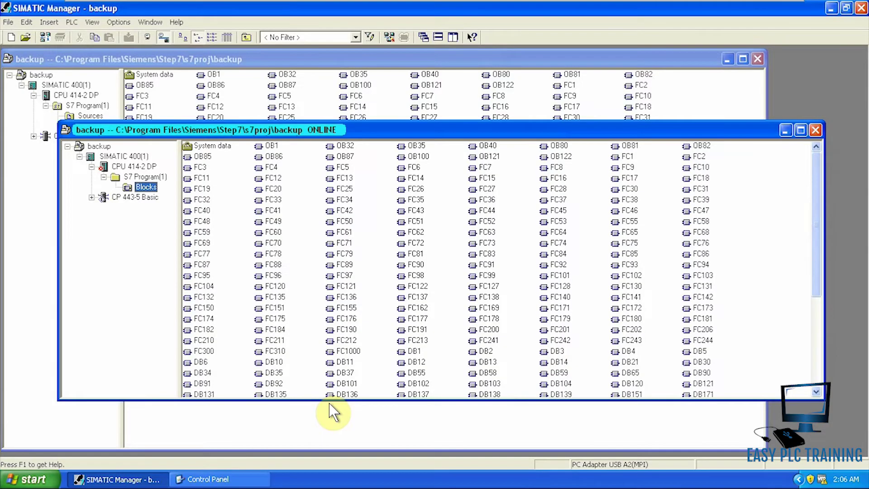
pyautogui.moveTo(334, 400); pyautogui.dragTo(334, 468)
pyautogui.moveTo(492, 130); pyautogui.dragTo(496, 63)
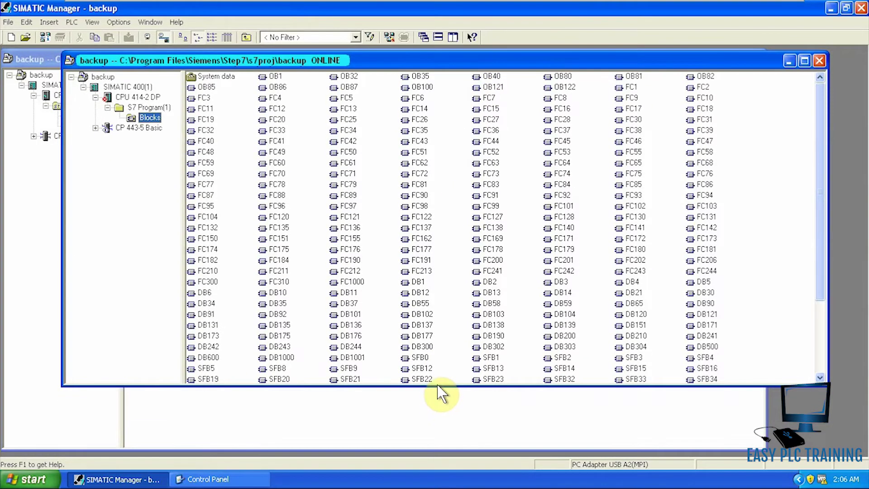
pyautogui.moveTo(439, 386); pyautogui.dragTo(439, 454)
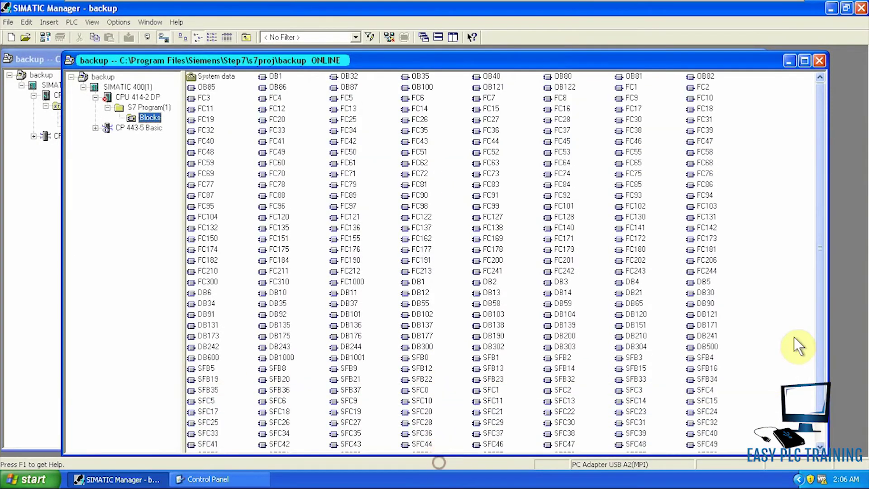
# - Compare the block list of the offline backup project with the CPU's online block list
pyautogui.moveTo(399, 64); pyautogui.dragTo(514, 106)
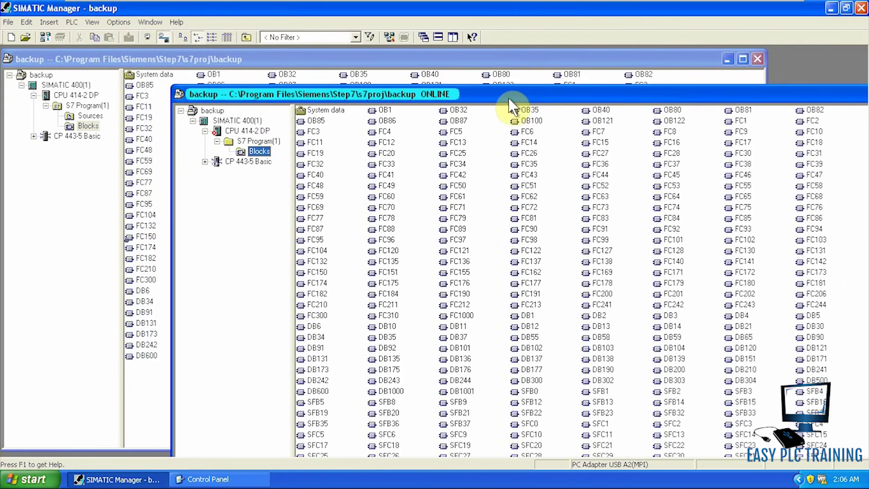
pyautogui.click(383, 64)
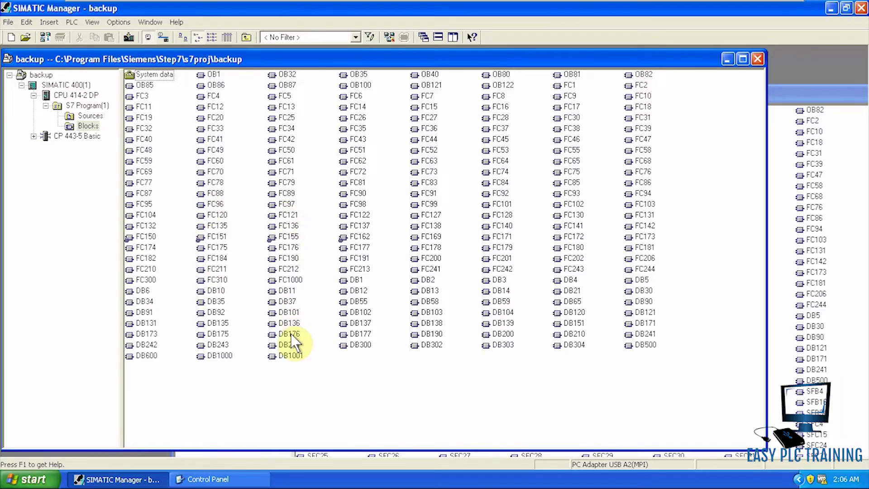
pyautogui.click(775, 94)
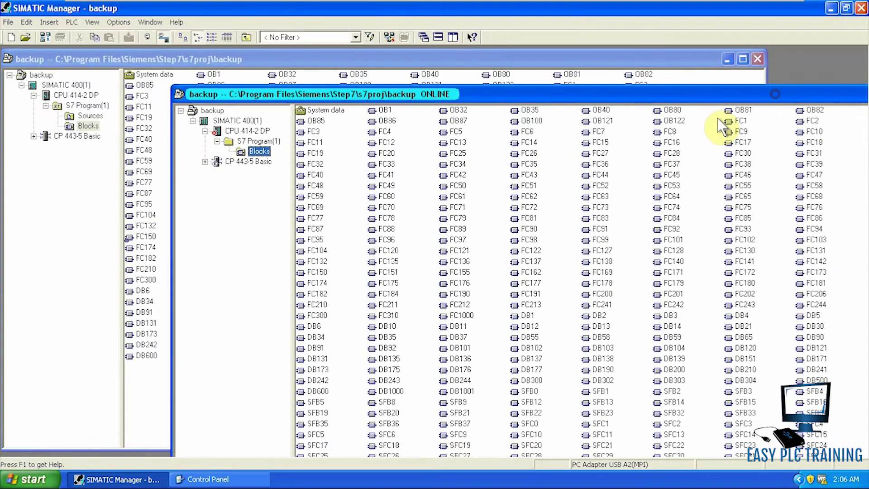
# - Copy all blocks from the online view into the offline Blocks folder, overwriting all existing objects
pyautogui.moveTo(563, 95); pyautogui.dragTo(562, 65)
pyautogui.click(814, 209)
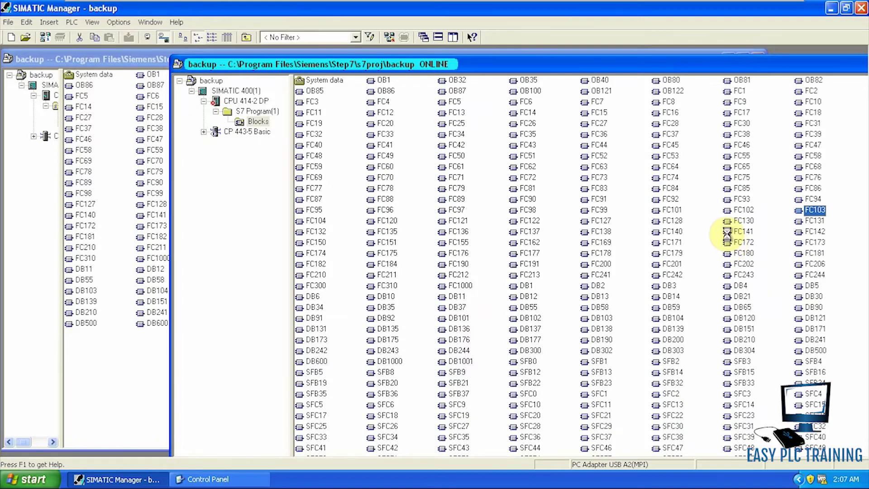
pyautogui.hotkey('ctrl', 'a')
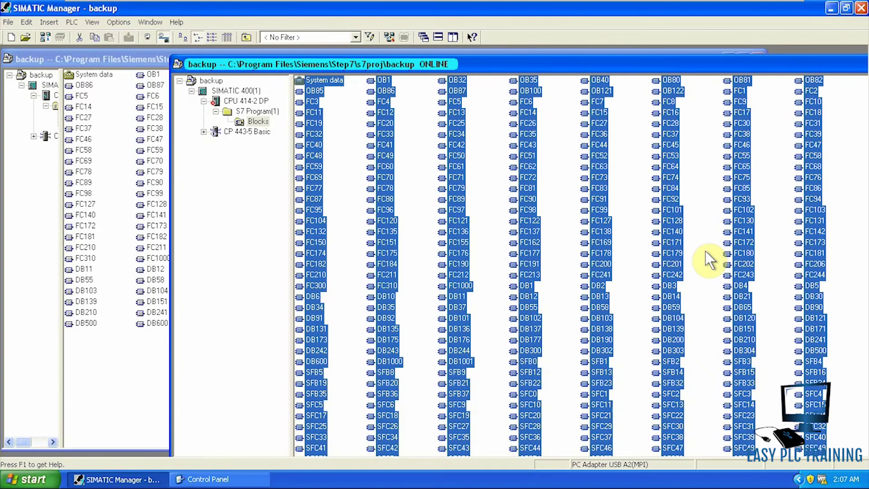
pyautogui.click(124, 356)
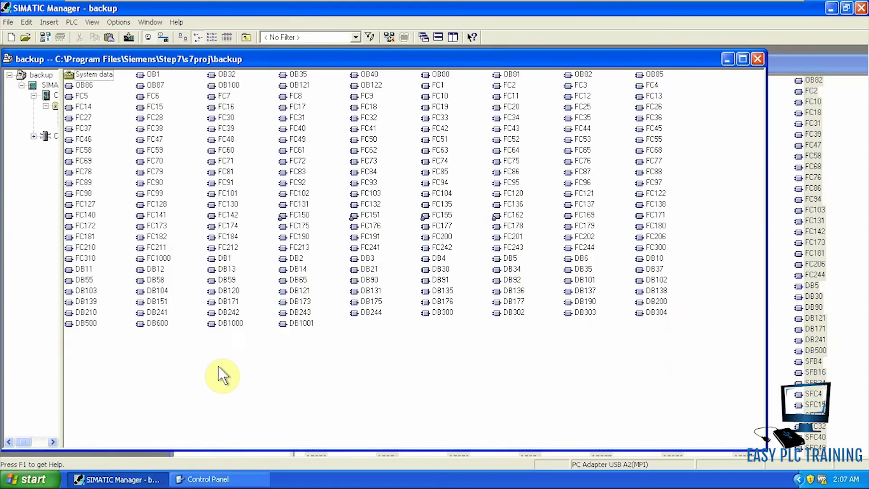
pyautogui.rightClick(219, 367)
pyautogui.click(255, 222)
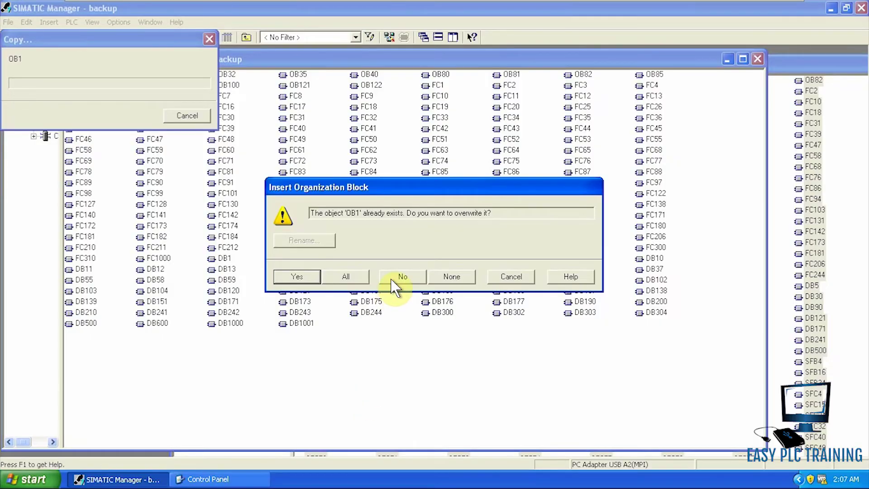
pyautogui.click(346, 278)
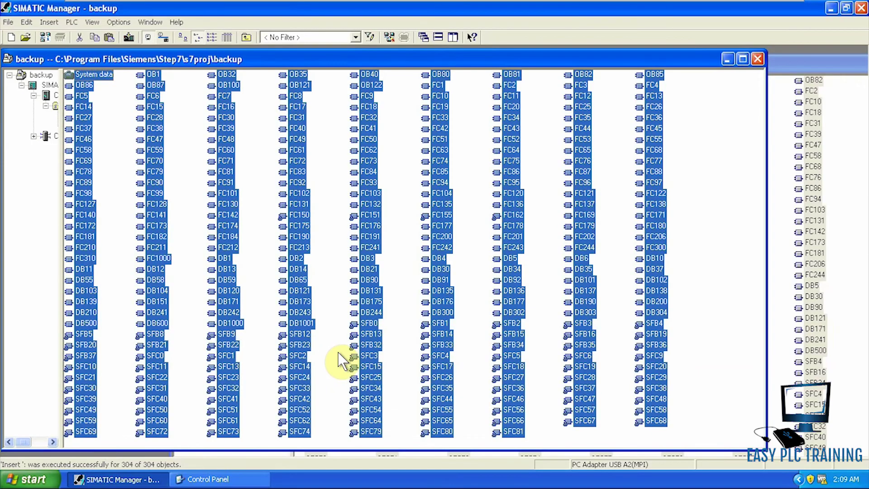
pyautogui.click(721, 236)
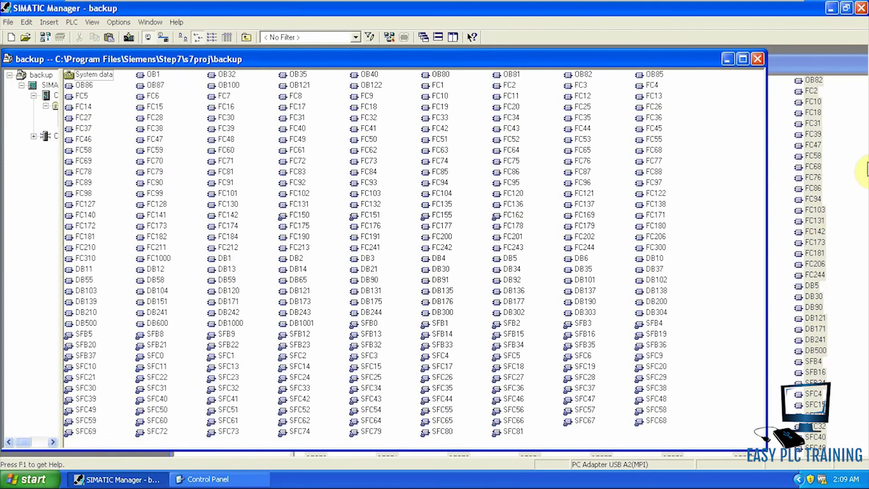
# - Close the online project window, reposition the offline backup window and widen its project tree
pyautogui.click(844, 178)
pyautogui.moveTo(832, 67); pyautogui.dragTo(674, 92)
pyautogui.click(776, 92)
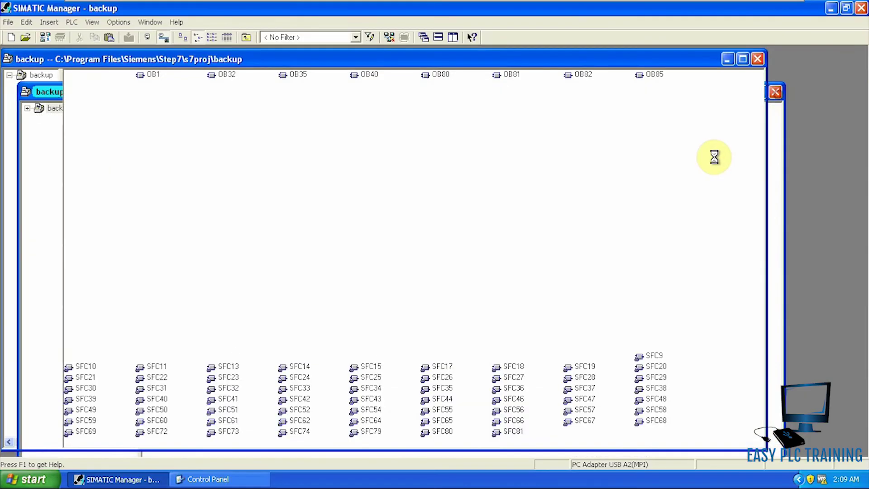
pyautogui.moveTo(488, 59); pyautogui.dragTo(538, 55)
pyautogui.moveTo(110, 222); pyautogui.dragTo(194, 229)
# - Open the hardware configuration of the SIMATIC 400(1) station in HW Config and maximize the station window
pyautogui.click(126, 132)
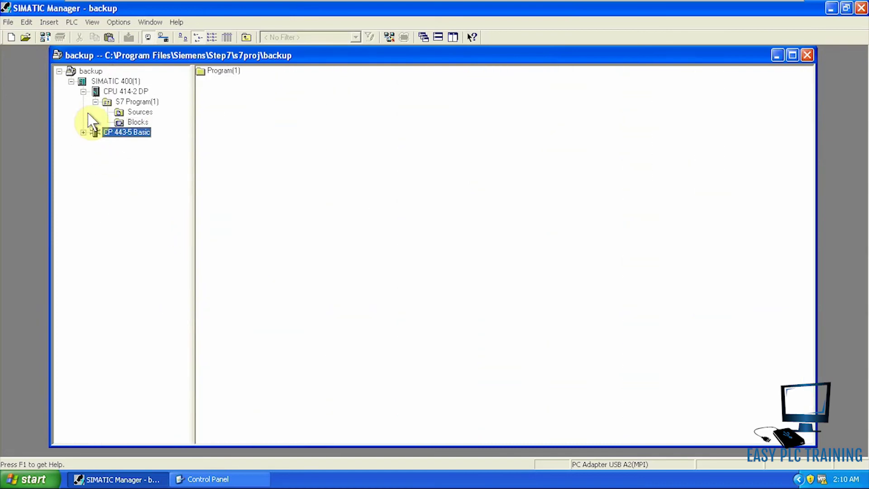
pyautogui.click(107, 81)
pyautogui.doubleClick(228, 76)
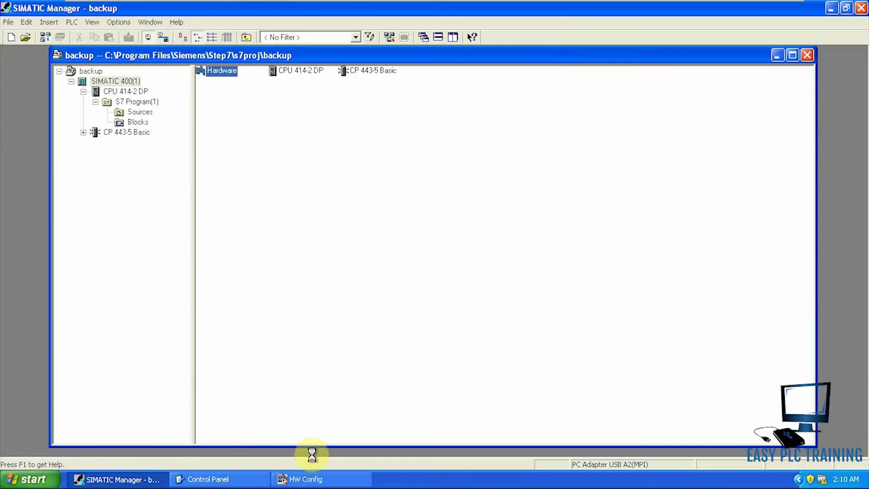
pyautogui.click(323, 480)
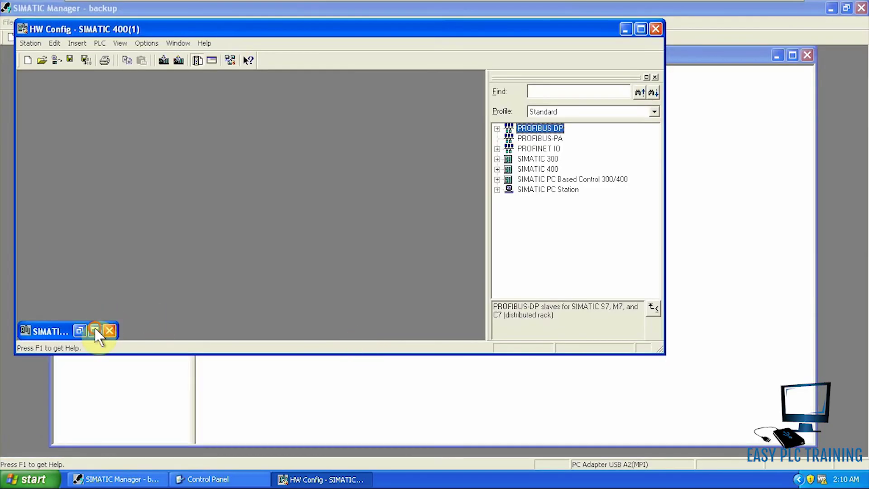
pyautogui.click(95, 330)
# - Widen the racks (0) UR2, (1) ER1 and (2) ER1 so their module names are readable
pyautogui.moveTo(128, 135); pyautogui.dragTo(190, 180)
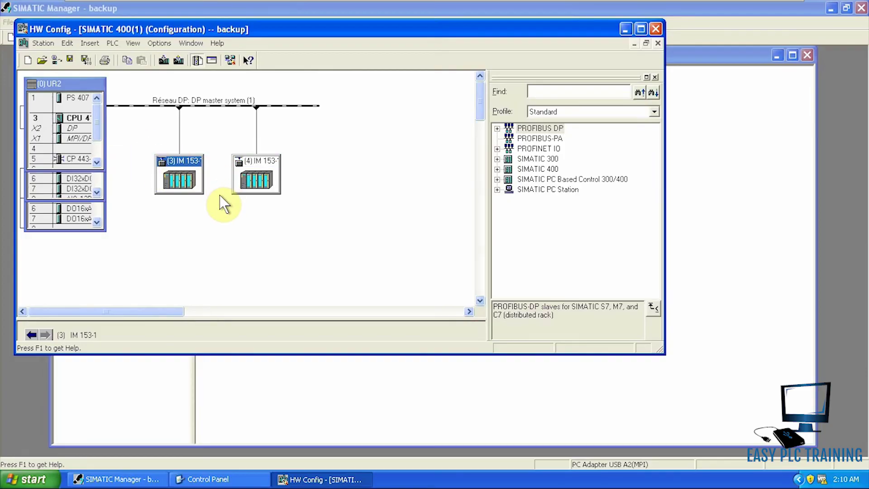
pyautogui.click(205, 222)
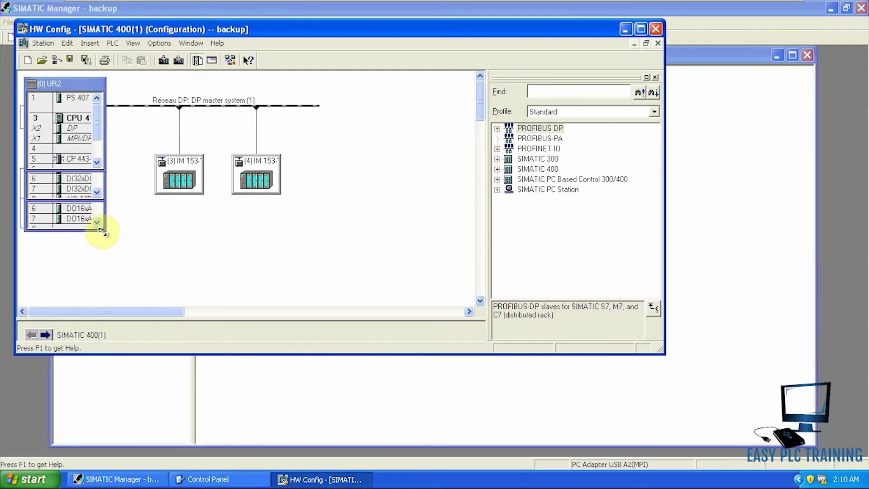
pyautogui.moveTo(104, 148); pyautogui.dragTo(129, 149)
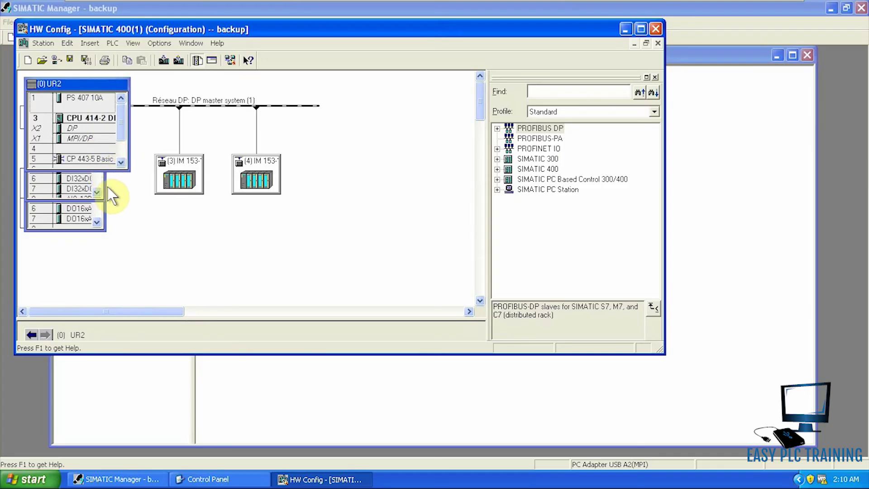
pyautogui.moveTo(107, 187); pyautogui.dragTo(130, 187)
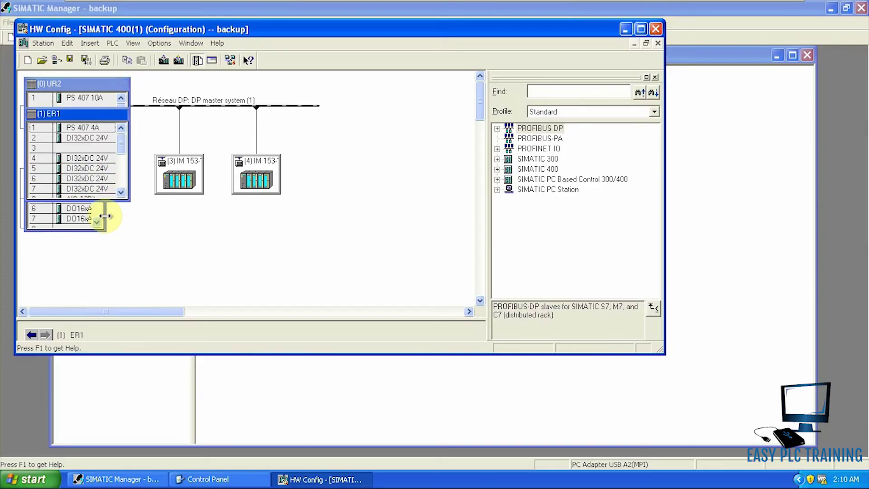
pyautogui.moveTo(105, 218); pyautogui.dragTo(132, 216)
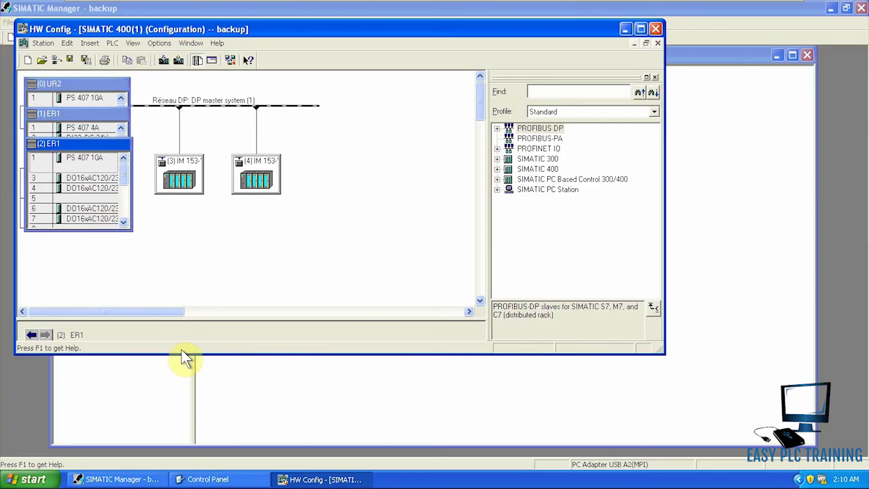
# - Enlarge the module detail table, inspect the modules of IM 153-1 slaves (3) and (4), and close HW Config
pyautogui.moveTo(182, 353); pyautogui.dragTo(194, 464)
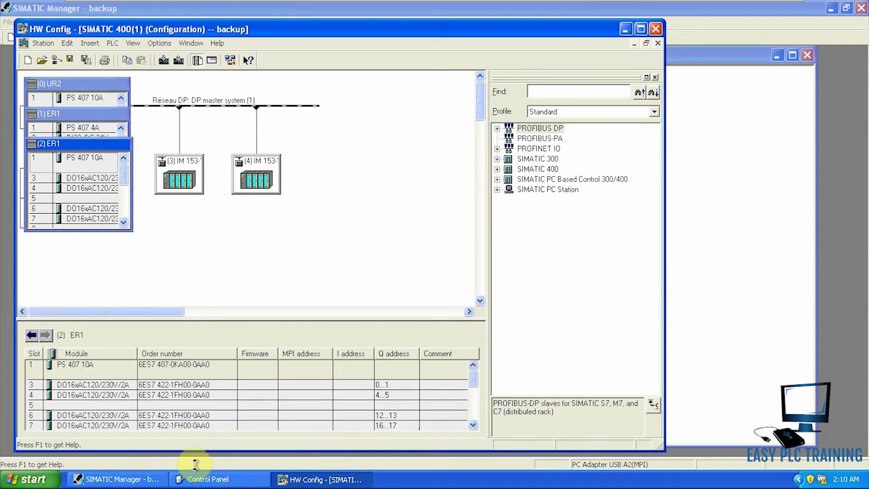
pyautogui.moveTo(257, 322); pyautogui.dragTo(259, 261)
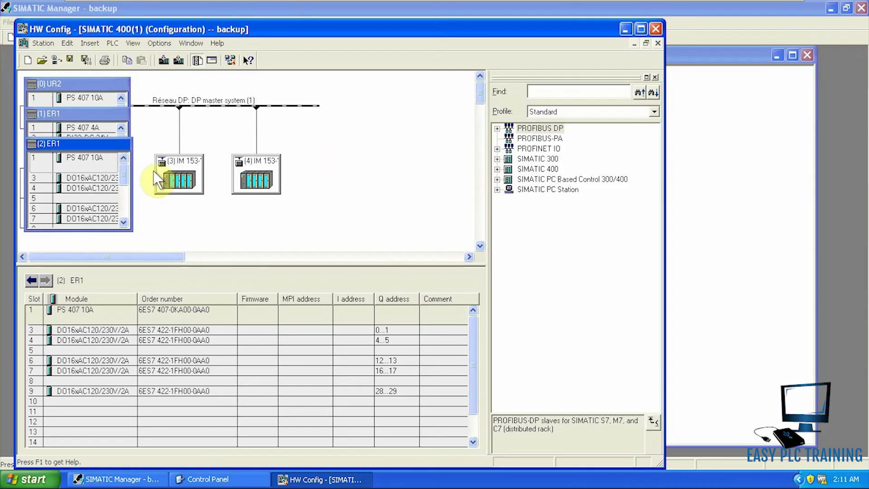
pyautogui.click(179, 181)
pyautogui.click(244, 188)
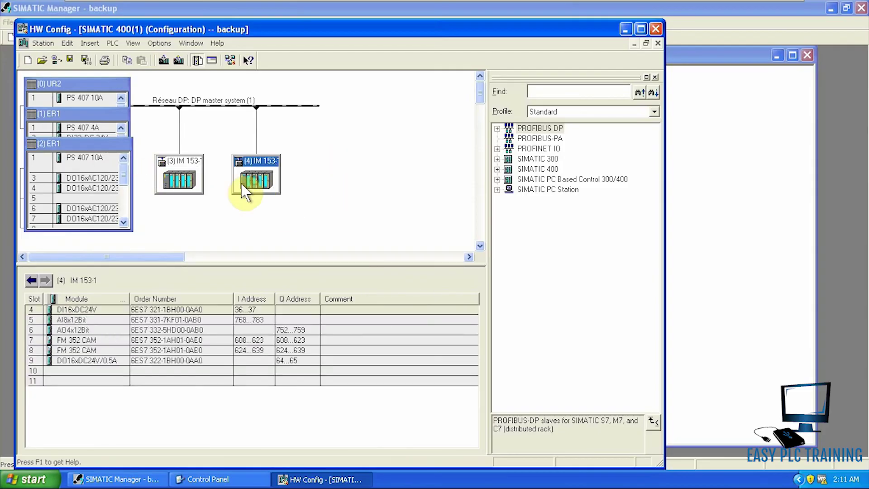
pyautogui.click(655, 29)
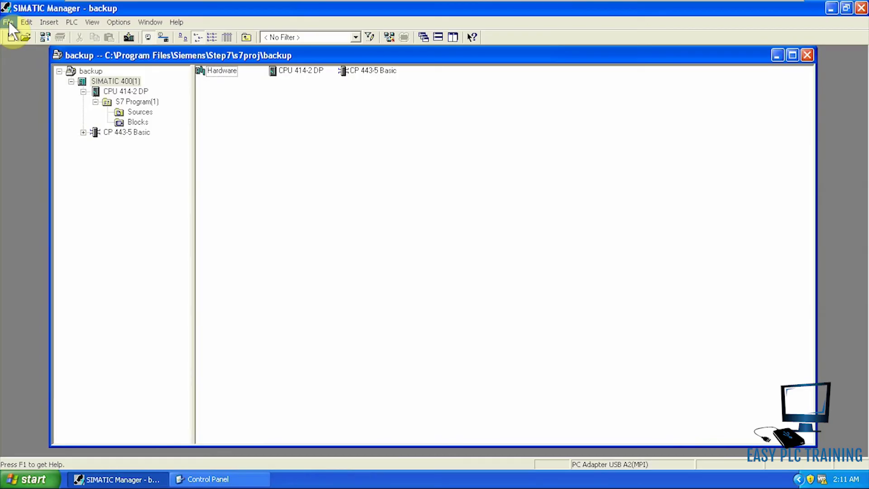
# - Save the backup project under a new name beginning with SIDEL1_8-
pyautogui.click(9, 21)
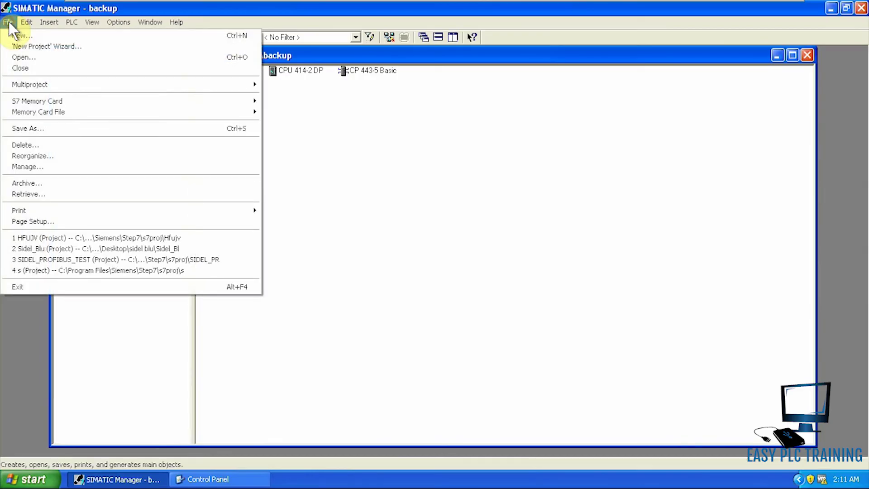
pyautogui.click(18, 128)
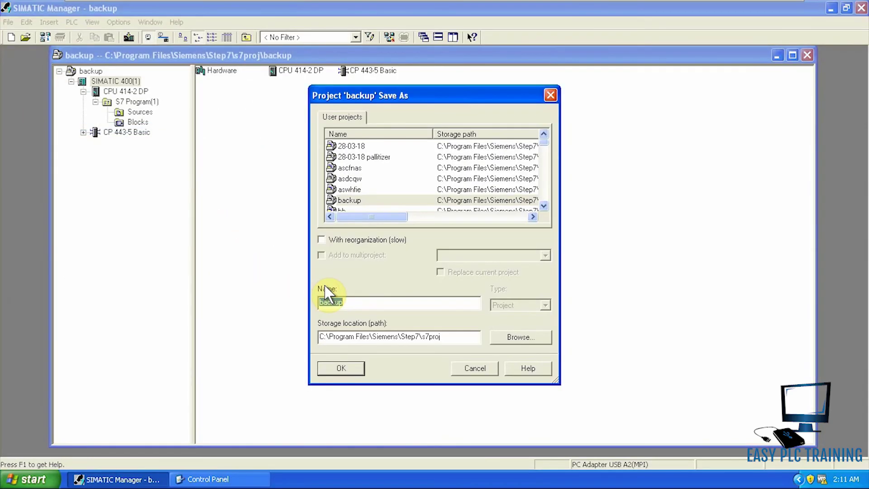
pyautogui.write('SIDEL_1')
pyautogui.write('1_')
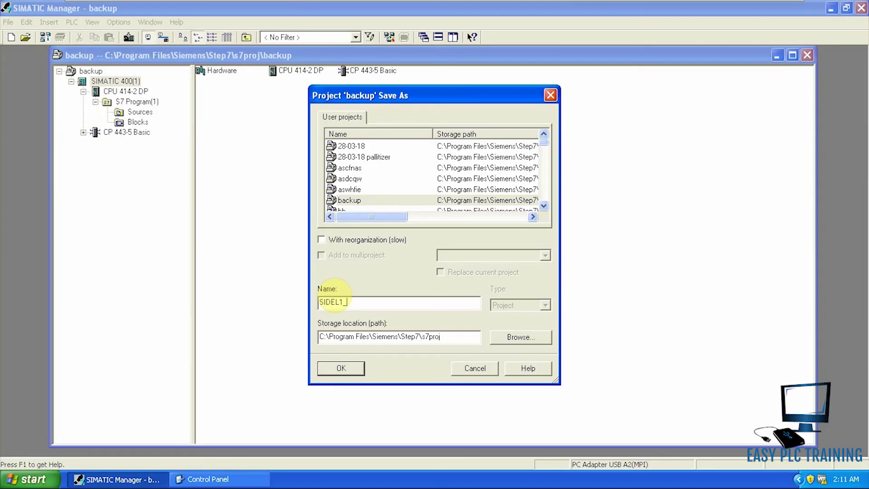
pyautogui.write('8')
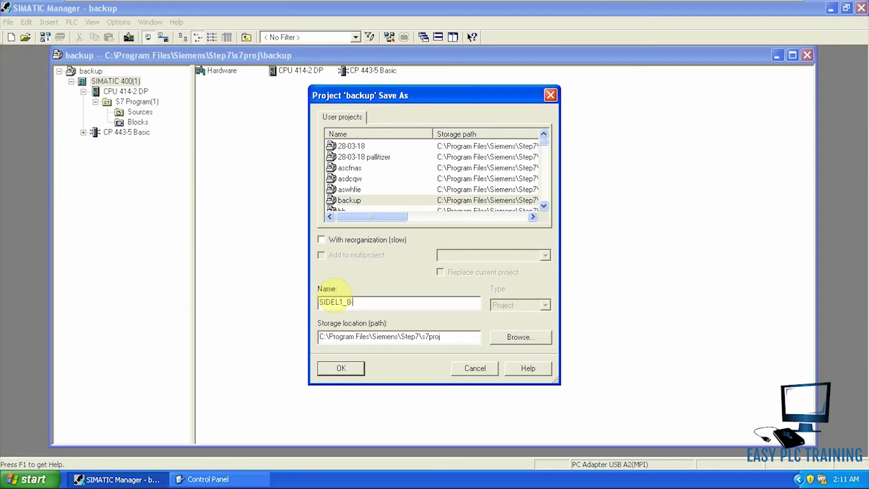